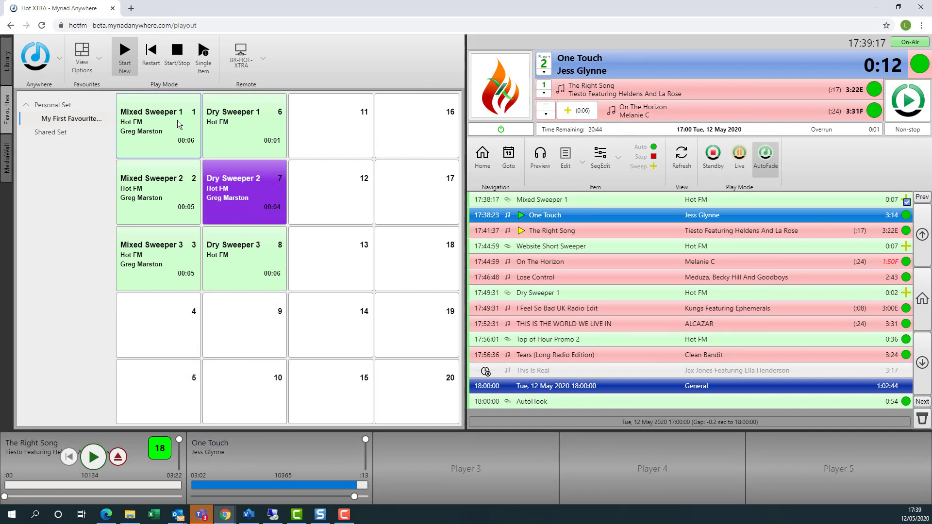
Step: Fire Mixed Sweeper 1, switch playout to Live mode and start The Right Song
click(177, 146)
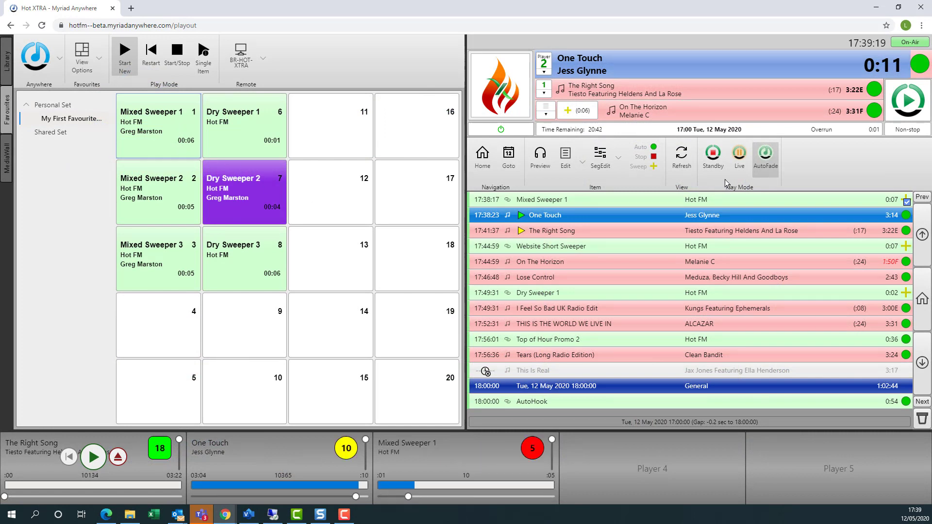
click(750, 152)
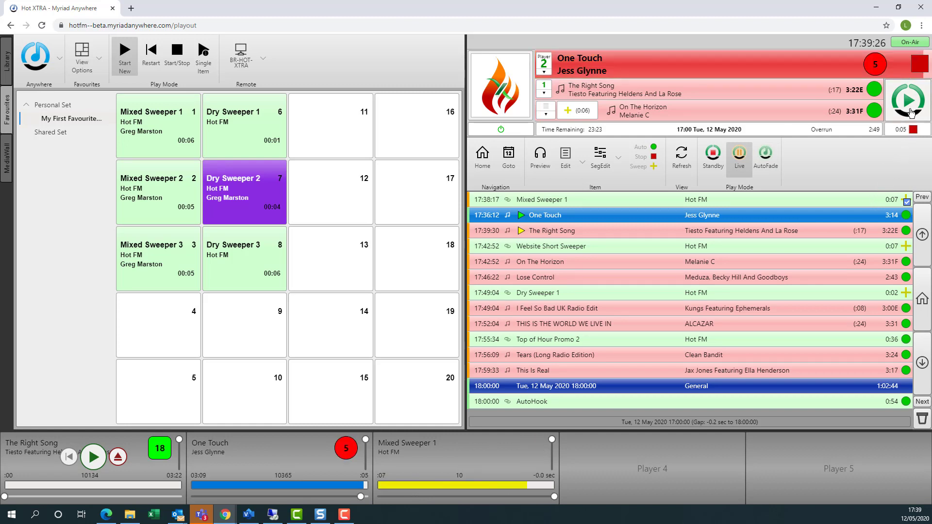
click(909, 102)
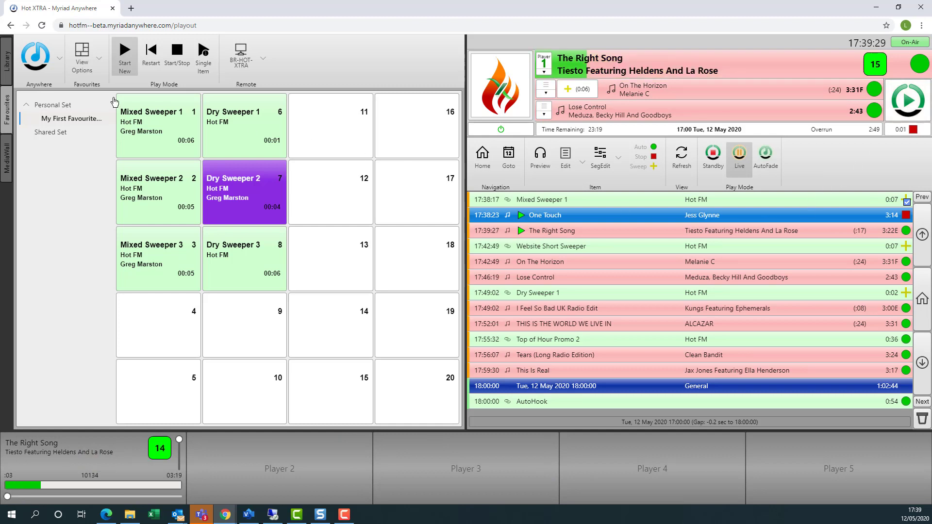
Step: Insert the Corrigan Brothers song from the Image category into the log after On The Horizon
click(6, 61)
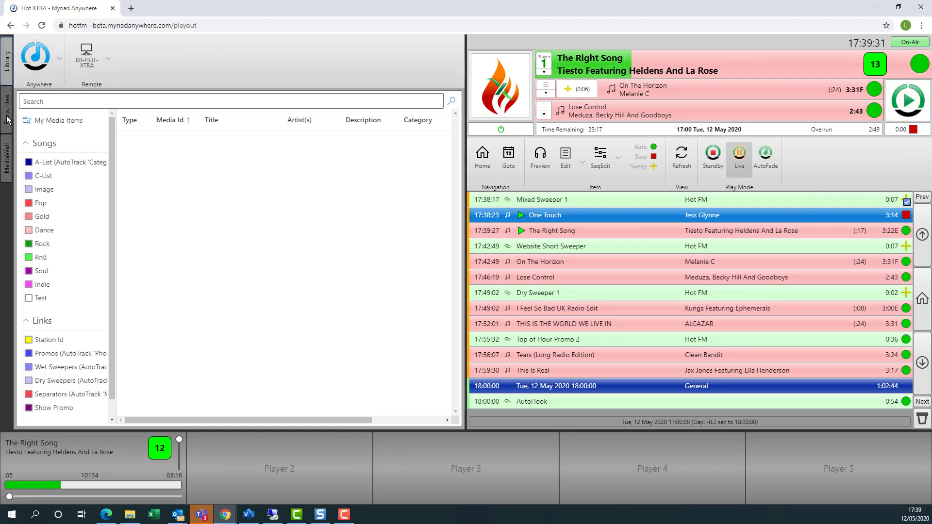
click(44, 190)
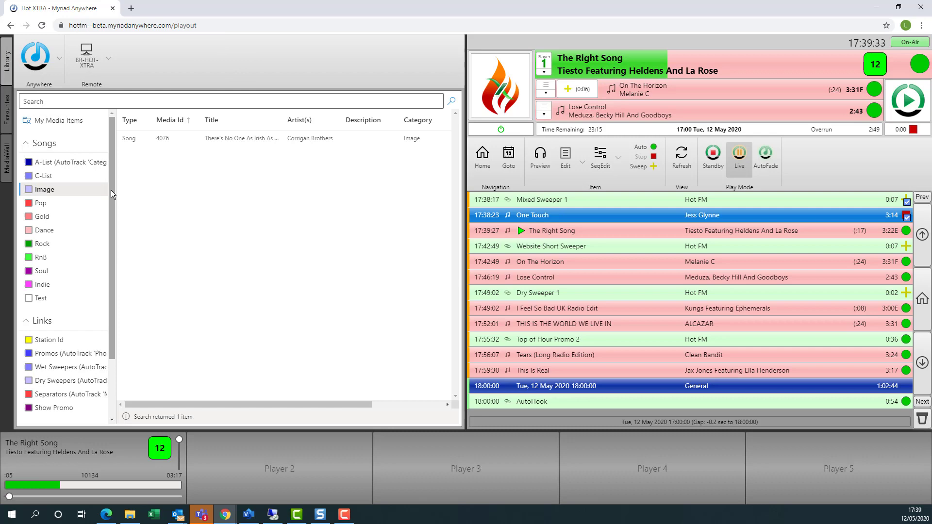
drag(209, 139, 538, 275)
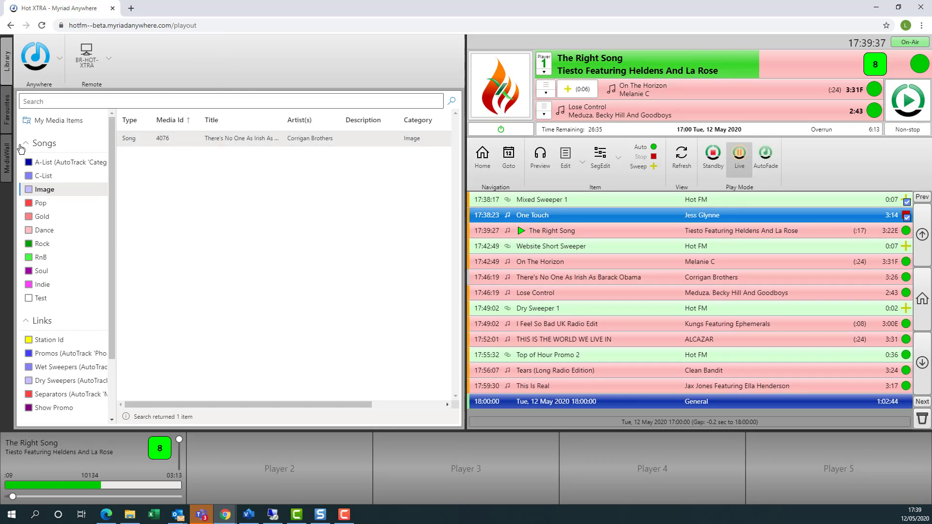
click(11, 160)
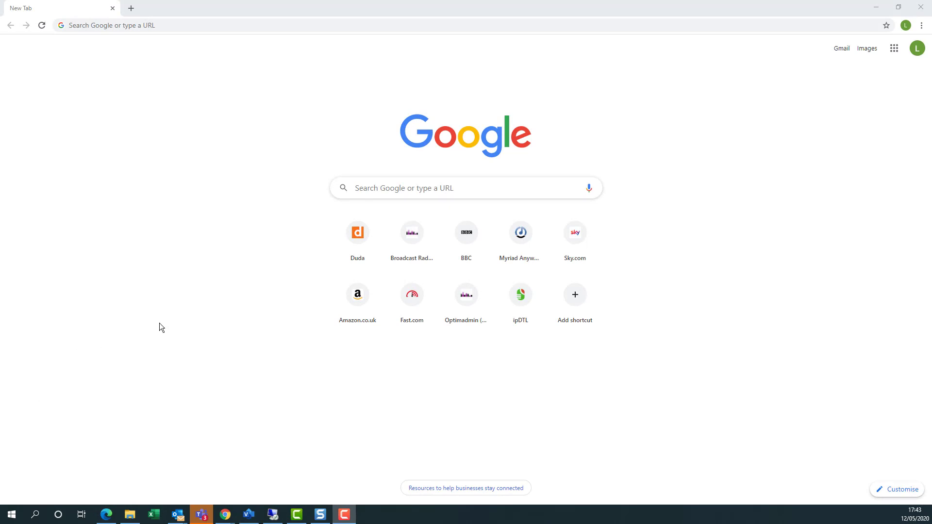
Step: Go to hotfm--beta.myriadanywhere.com in Chrome, letting 'ho' autocomplete the address
click(187, 25)
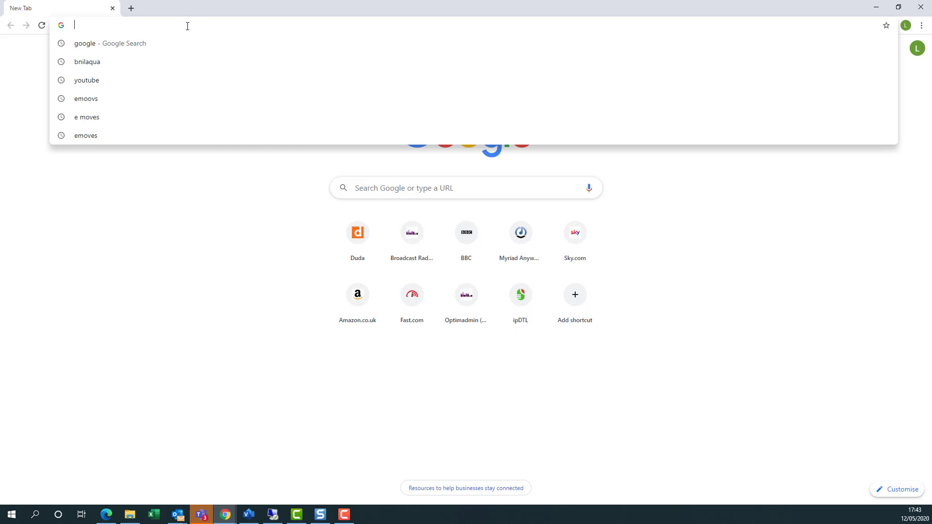
text(hotfm--beta.myriadanywhere.com)
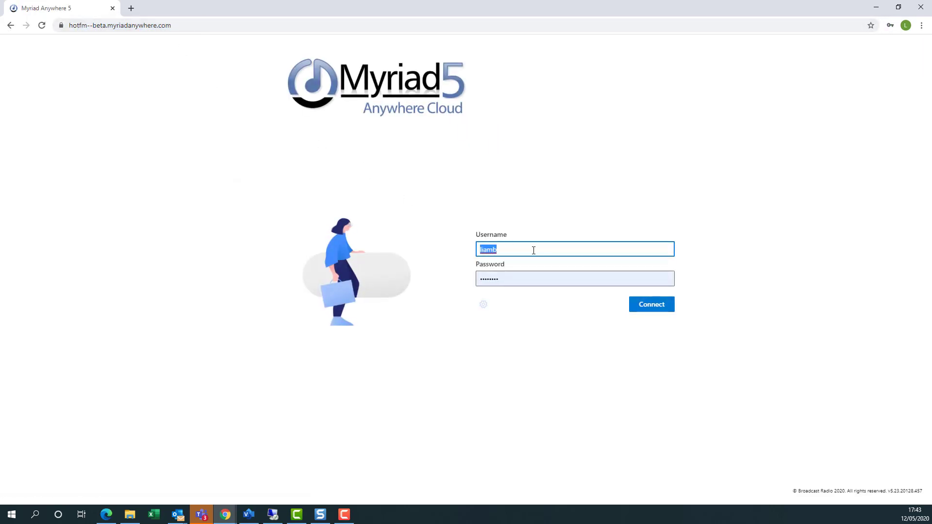
Step: Sign in with the prefilled credentials and open the Hot XTRA station
click(658, 310)
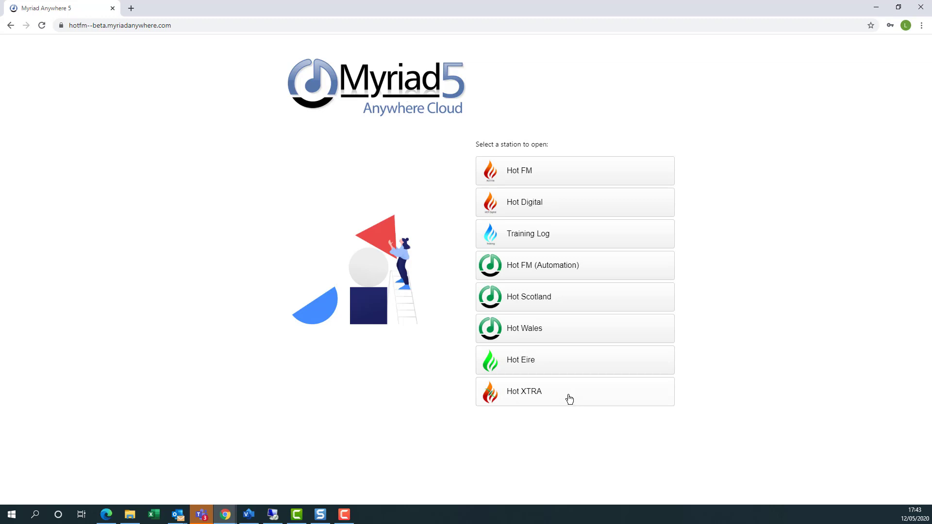
click(551, 394)
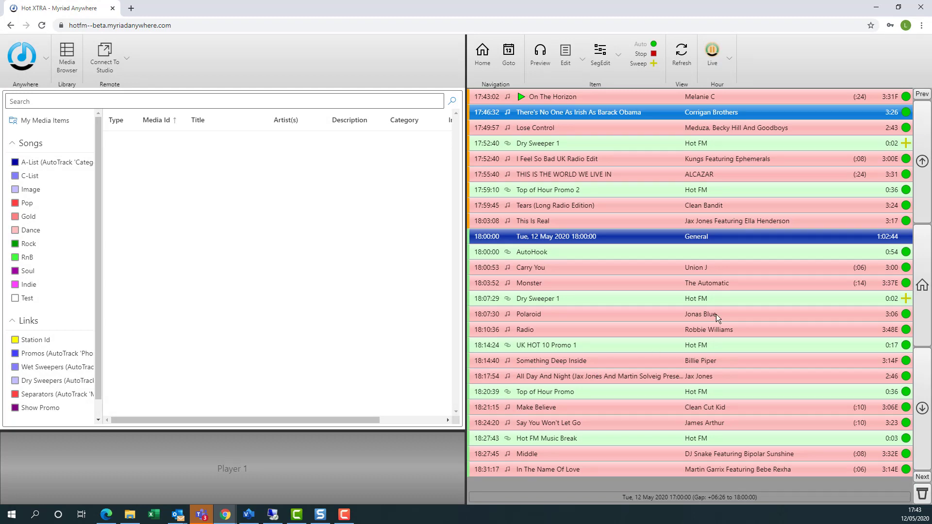
Step: Check the other studio locations, then connect to BR-HOT-XTRA (On-Air)
click(696, 283)
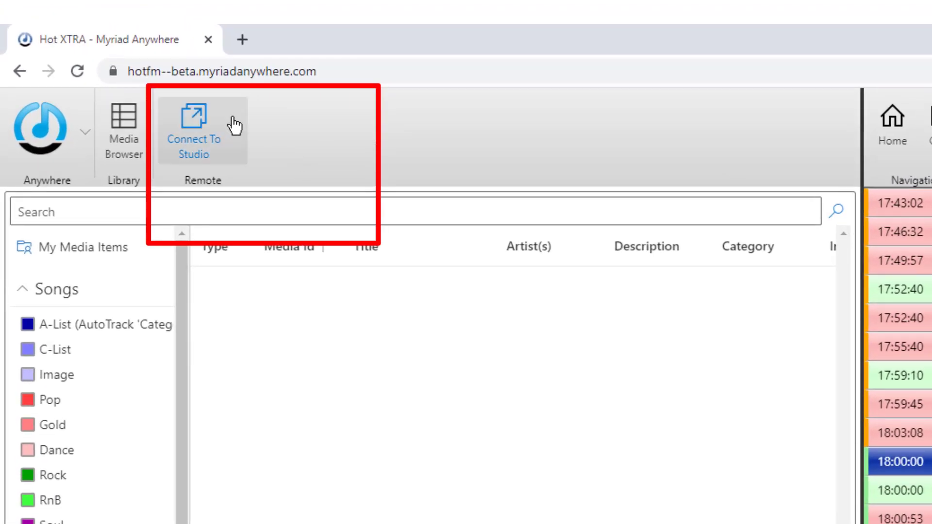
click(236, 132)
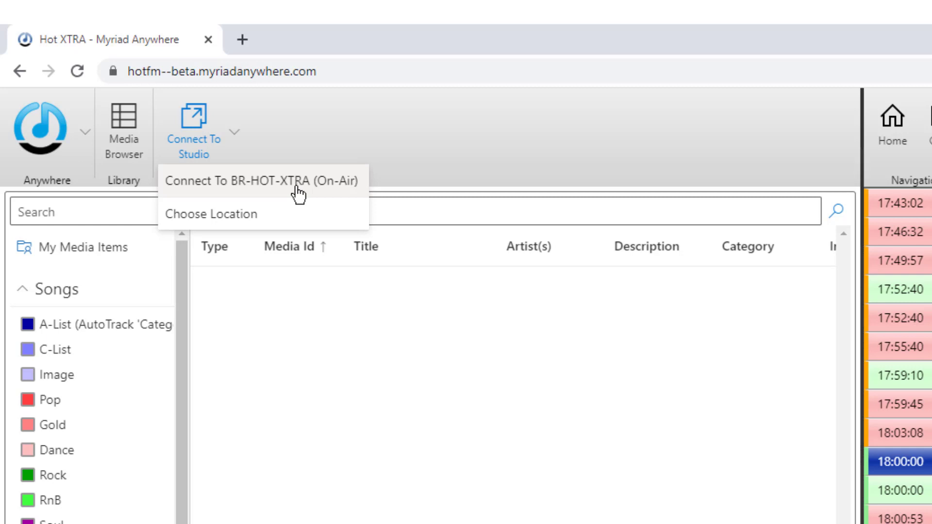
click(244, 221)
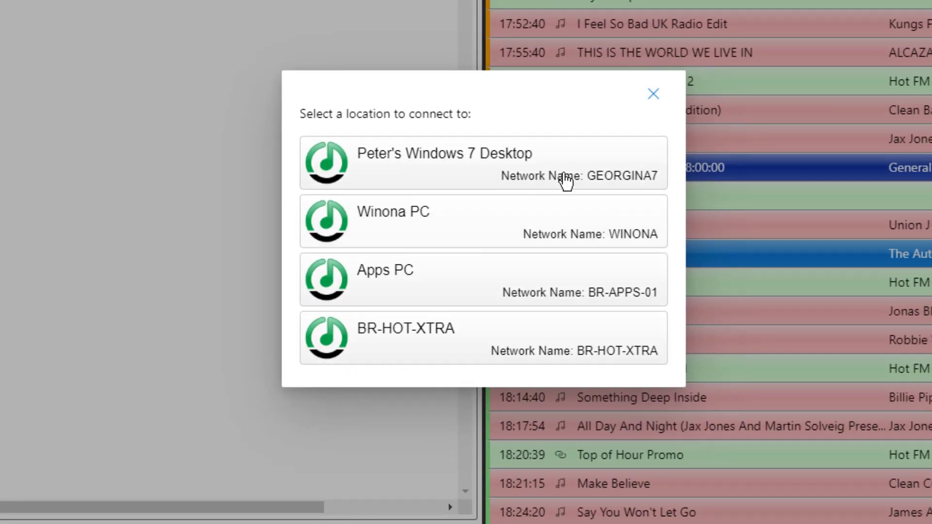
click(653, 94)
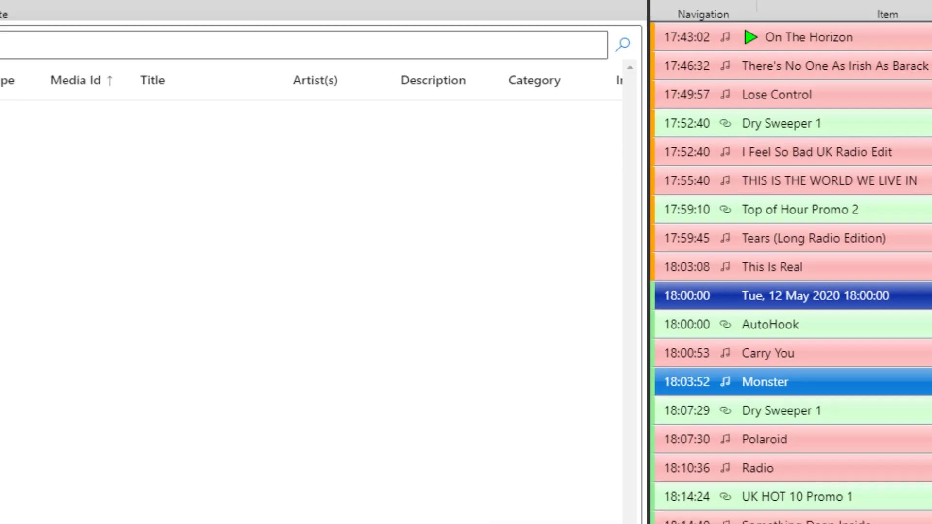
click(204, 131)
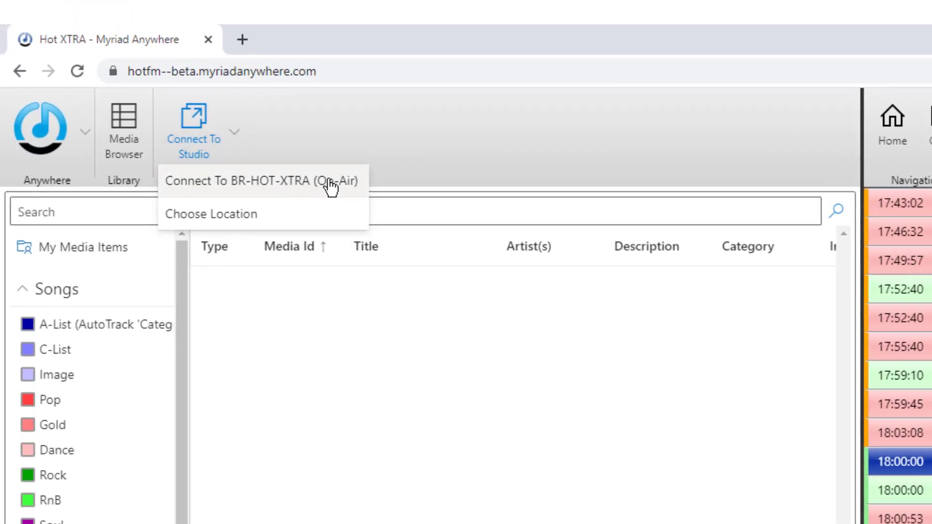
click(323, 182)
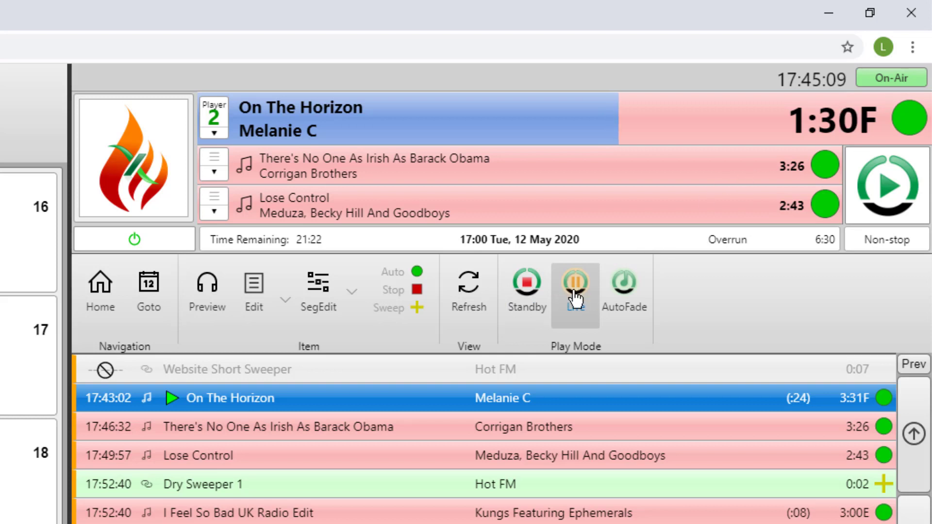
Step: Set On The Horizon and Lose Control to Stop, then skip the Corrigan Brothers song
click(901, 127)
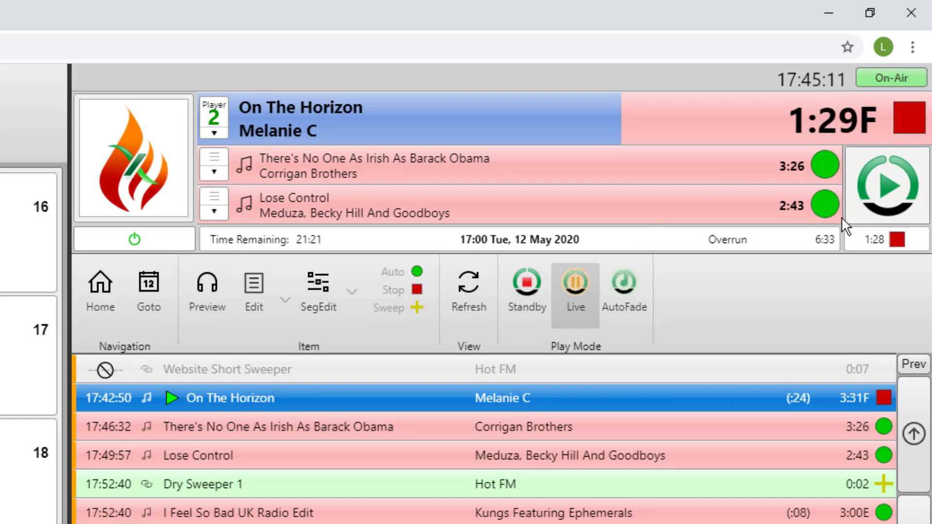
click(823, 203)
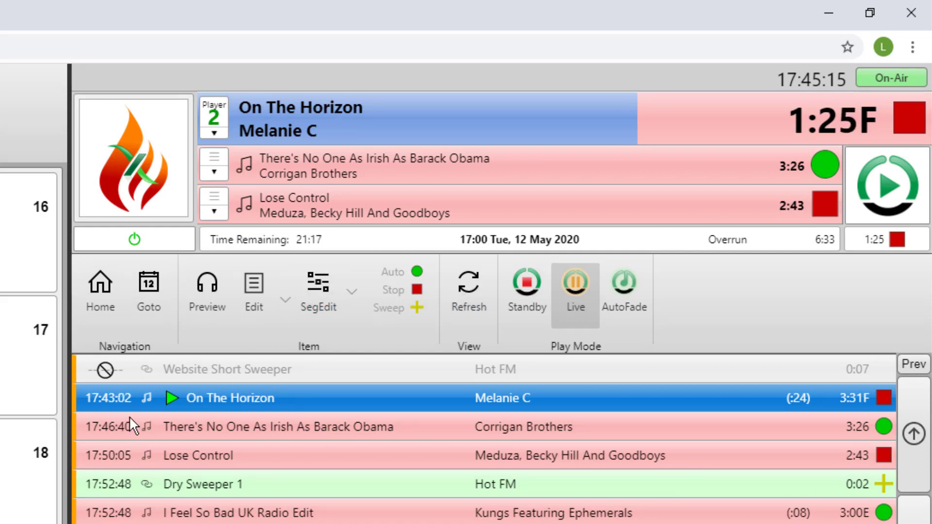
click(118, 424)
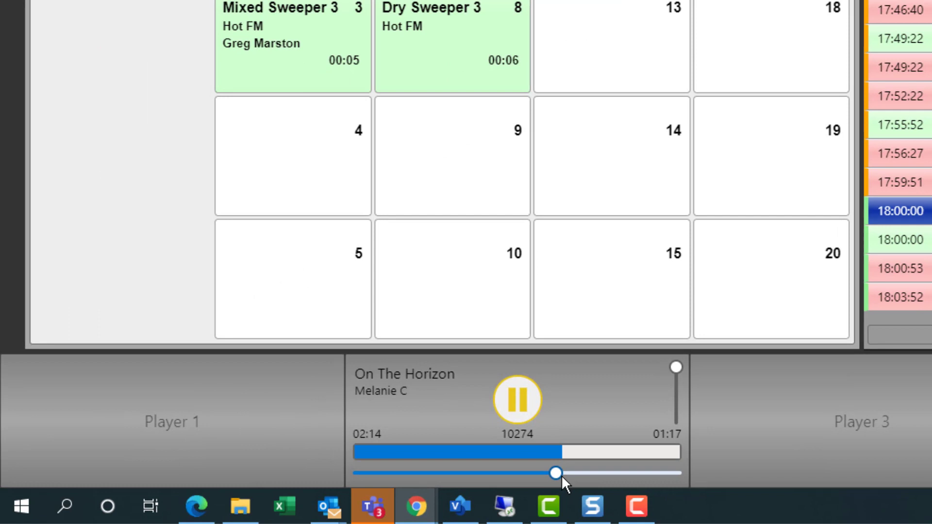
Step: Seek On The Horizon on Player 2 from 02:14 ahead to 02:48
drag(556, 473, 617, 478)
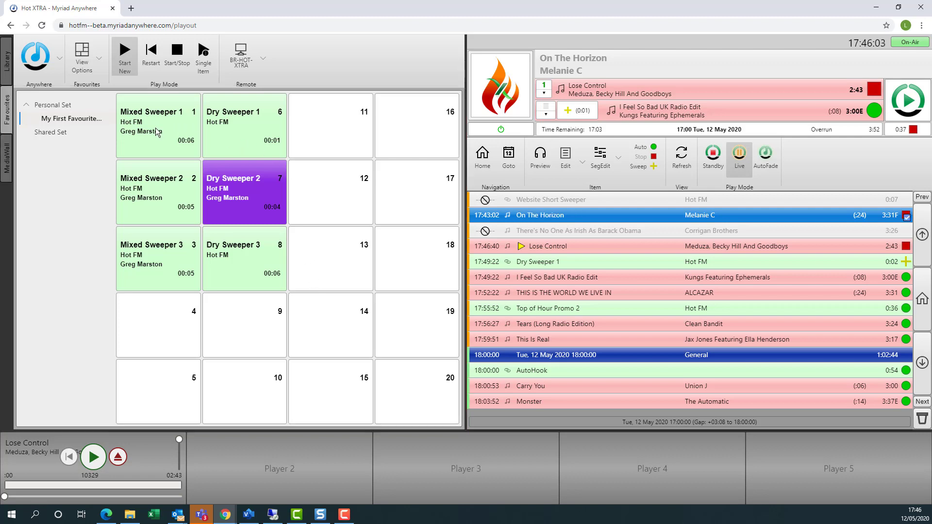
Step: Play Mixed Sweeper 2, start Lose Control, and move This Is Real above THIS IS THE WORLD WE LIVE IN
click(154, 194)
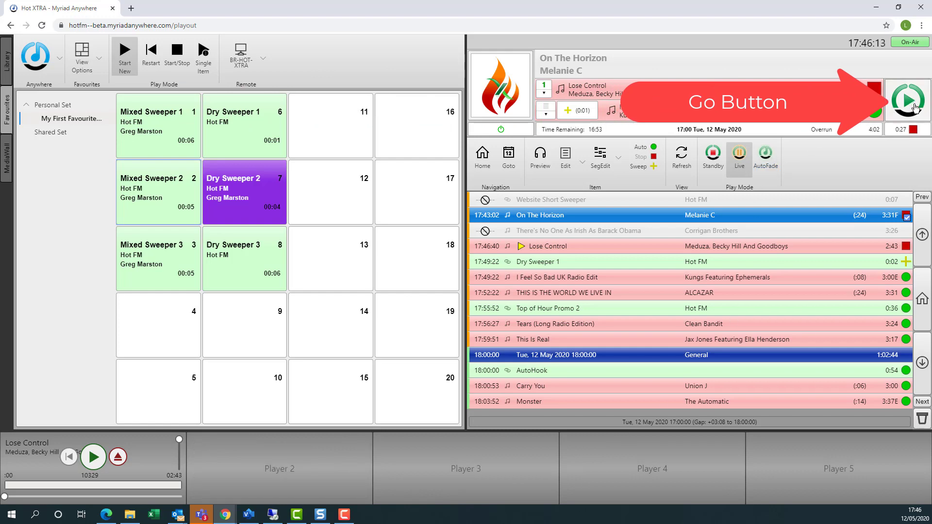
click(916, 108)
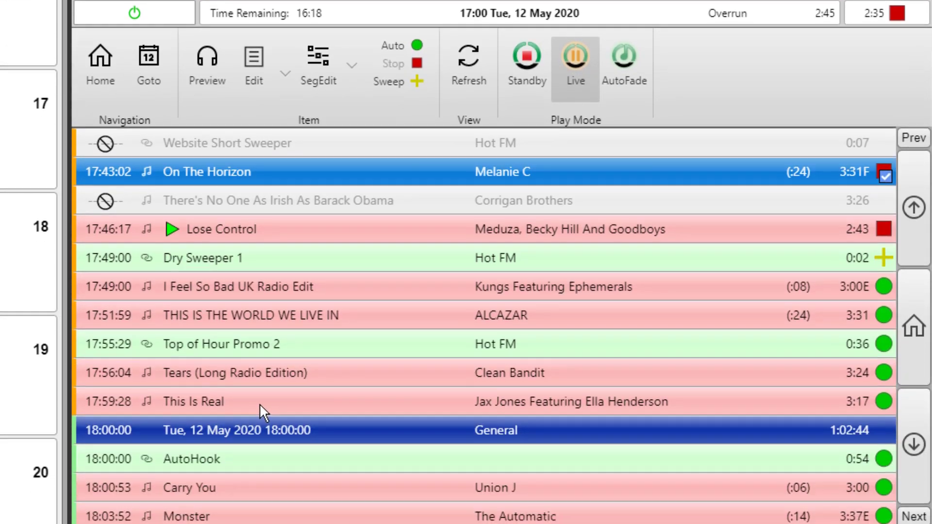
drag(260, 405, 263, 316)
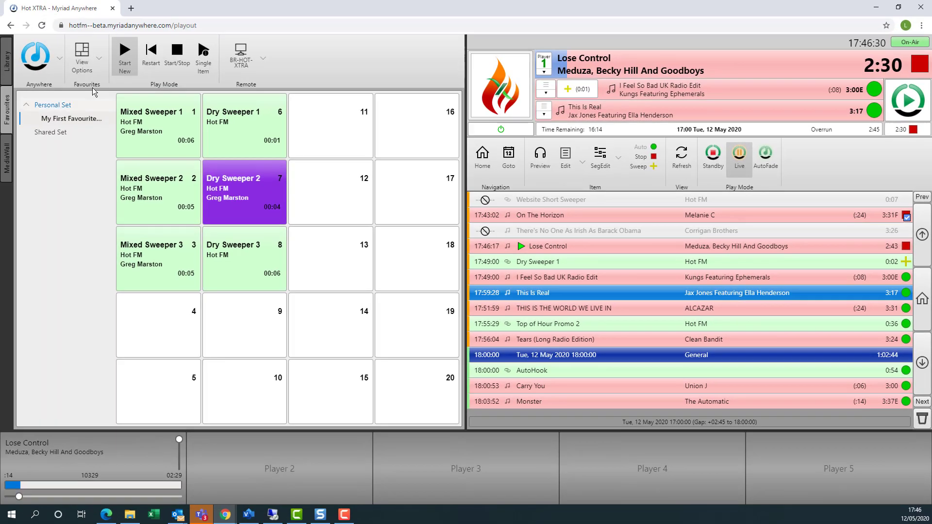
Step: Insert Roar from the Pop category into the log before Tears (Long Radio Edition)
click(10, 72)
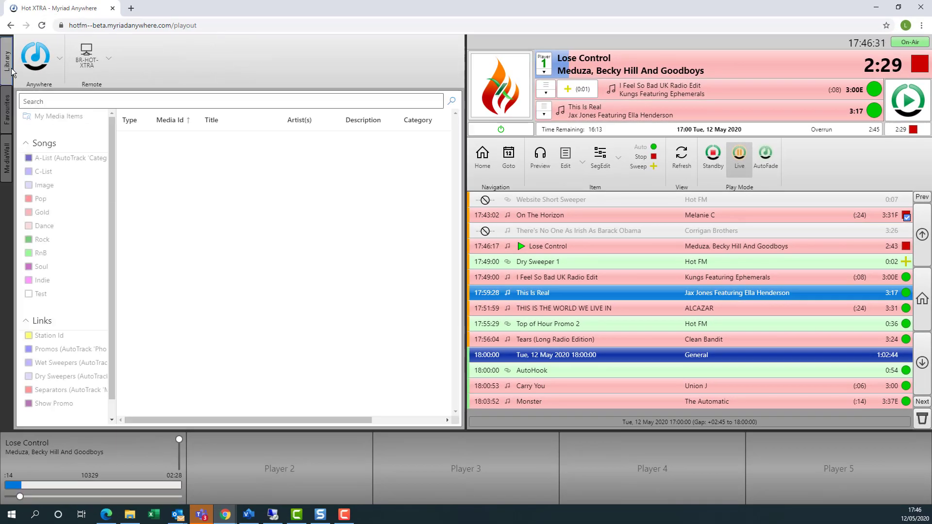
click(42, 204)
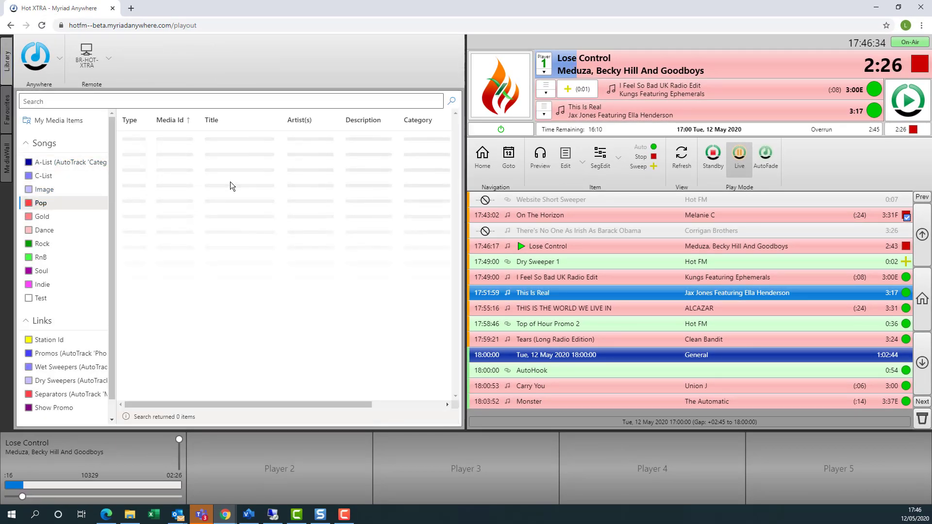
drag(236, 202, 602, 356)
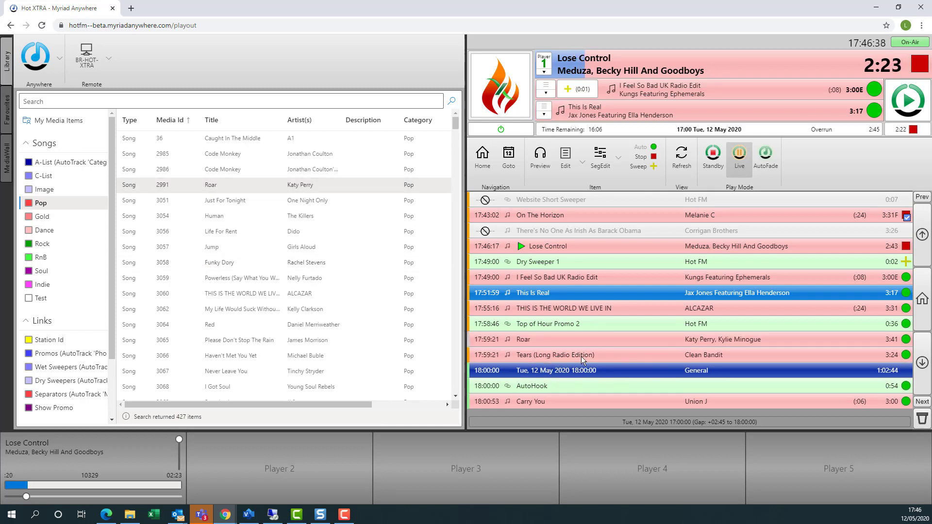
Step: Open and close the segue editor for This Is Real
click(534, 293)
click(601, 154)
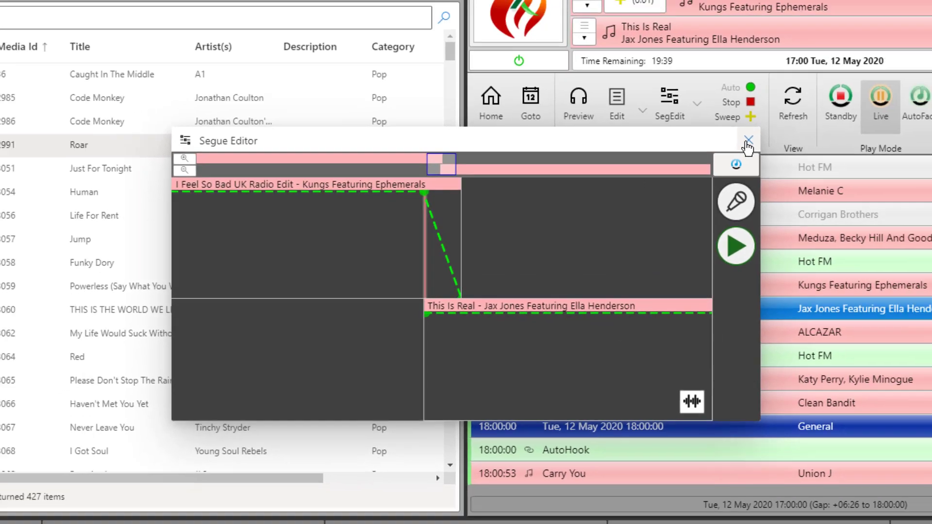
click(794, 121)
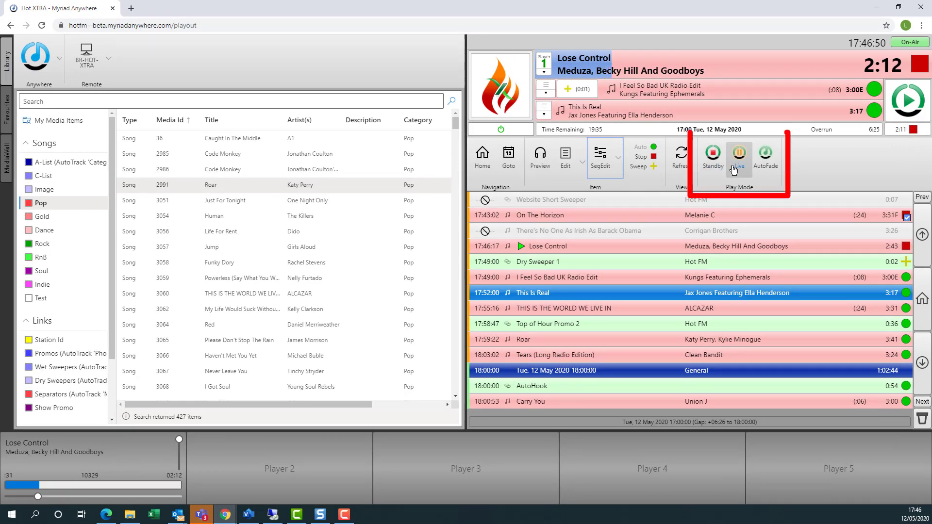
click(767, 159)
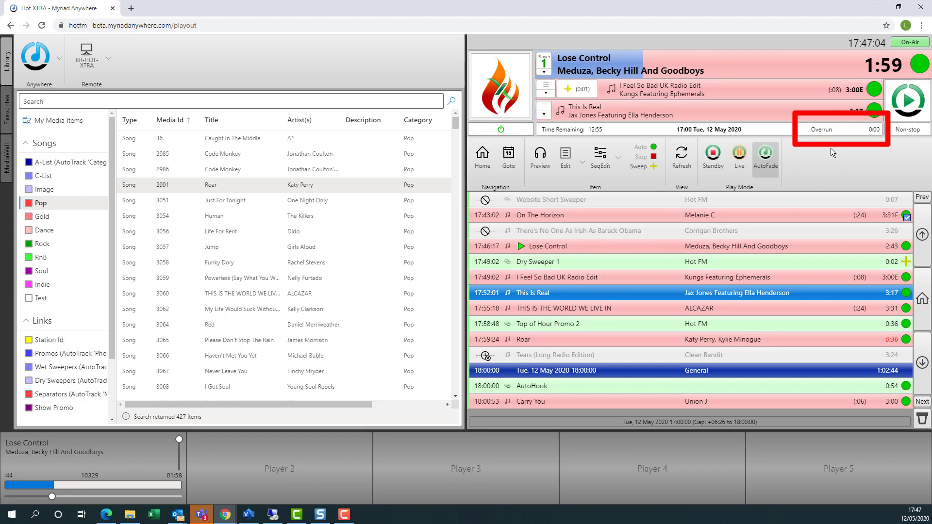
click(742, 153)
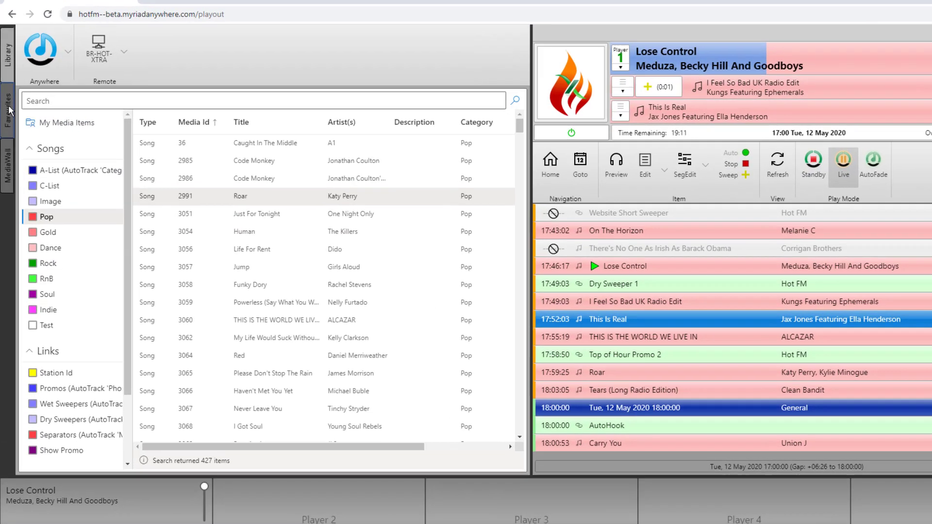
Step: Show the My First Favourites cart wall and play Dry Sweeper 2, then Dry Sweeper 3
click(10, 105)
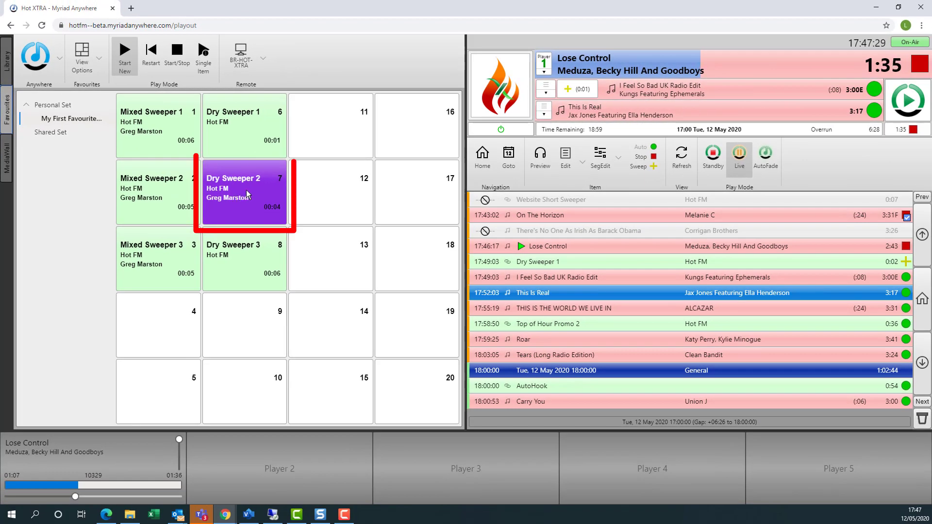
click(247, 195)
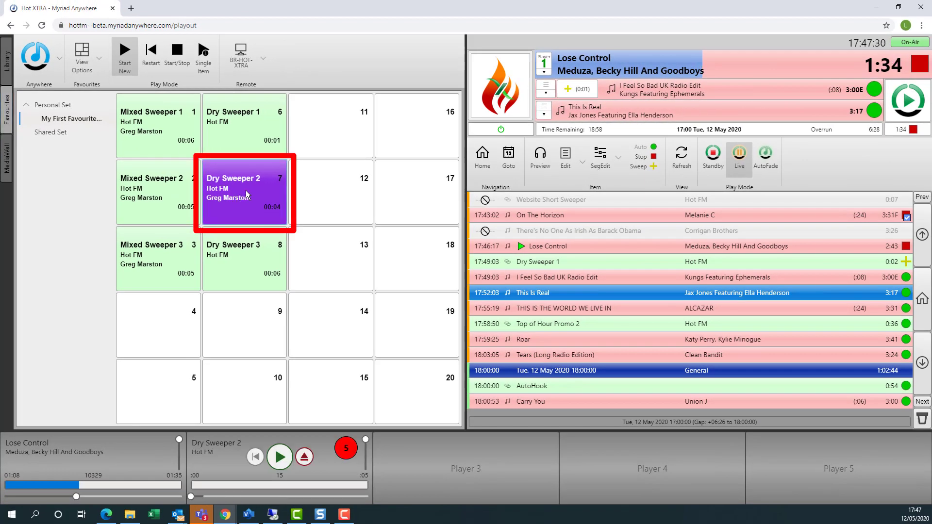
mouse_move(271, 483)
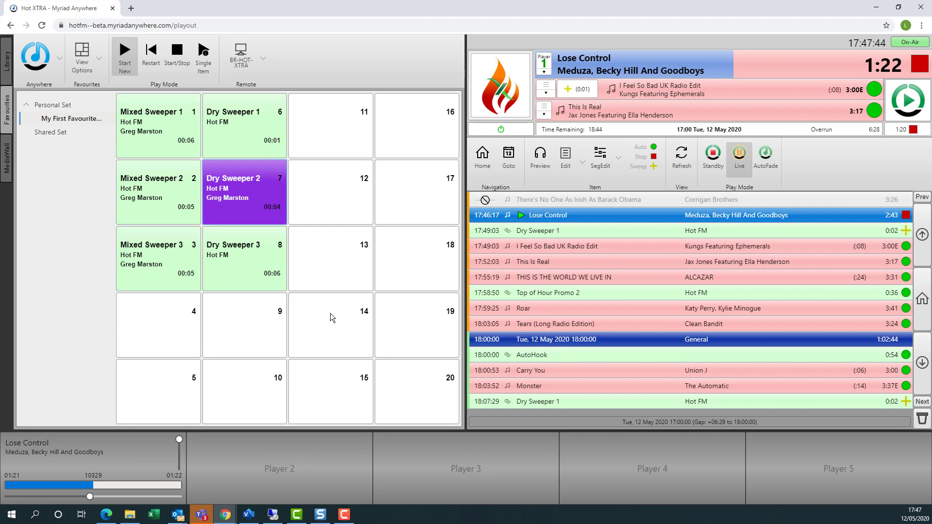
click(241, 258)
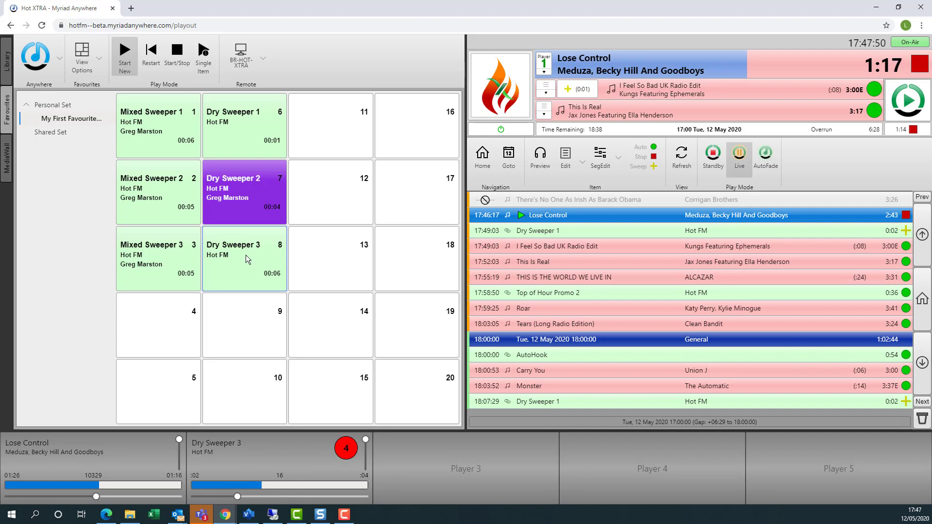
mouse_move(221, 446)
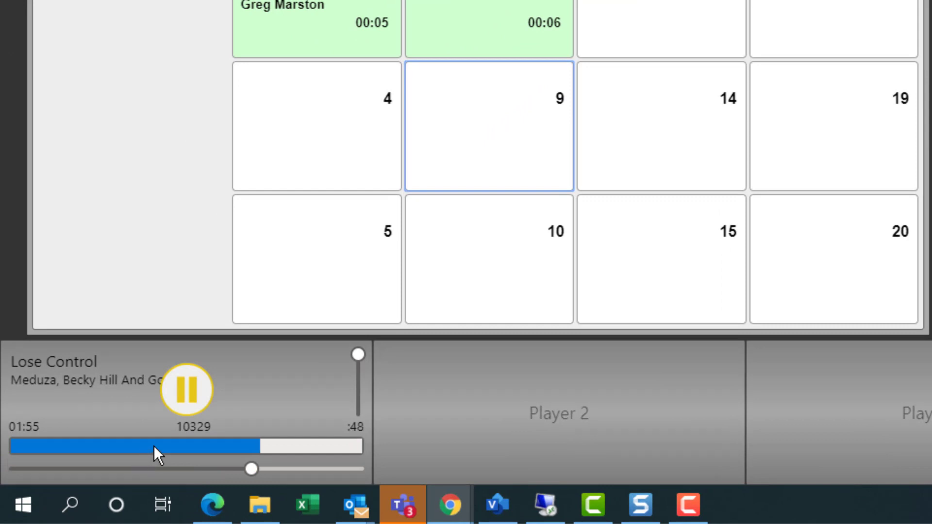
Step: Pause and resume Lose Control on Player 1, seek ahead about twelve seconds, and lower its fader
click(191, 395)
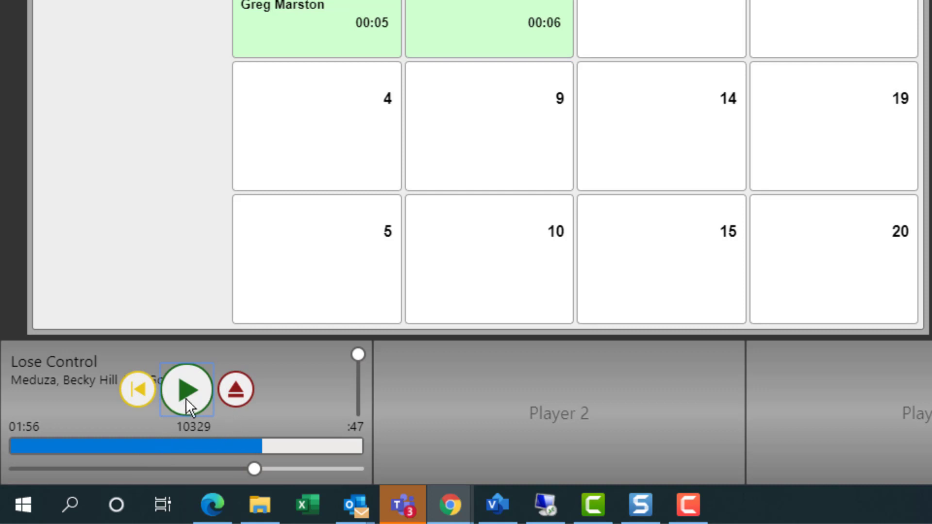
click(184, 392)
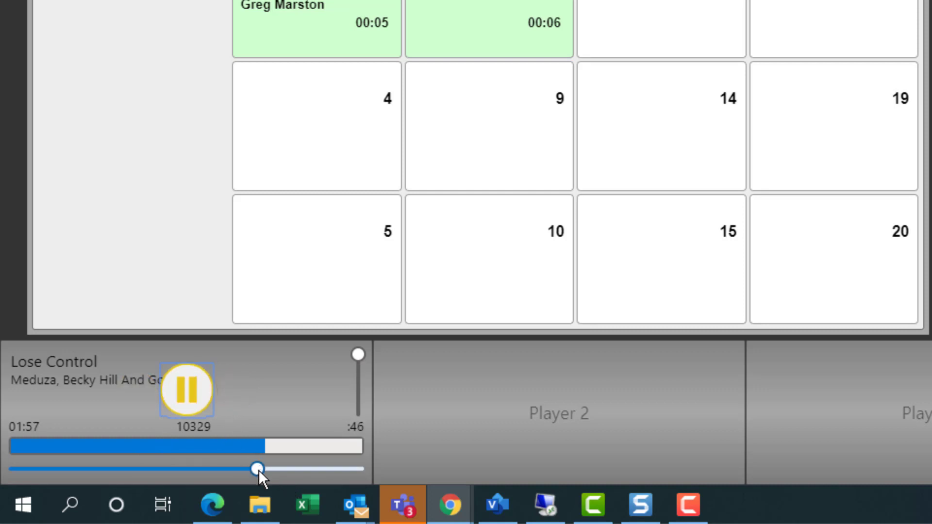
drag(259, 470, 308, 466)
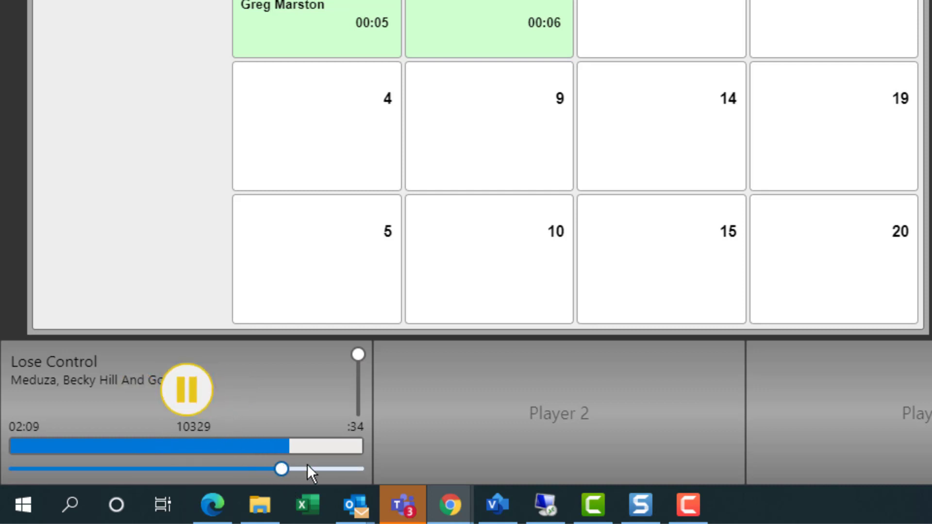
drag(358, 356, 350, 424)
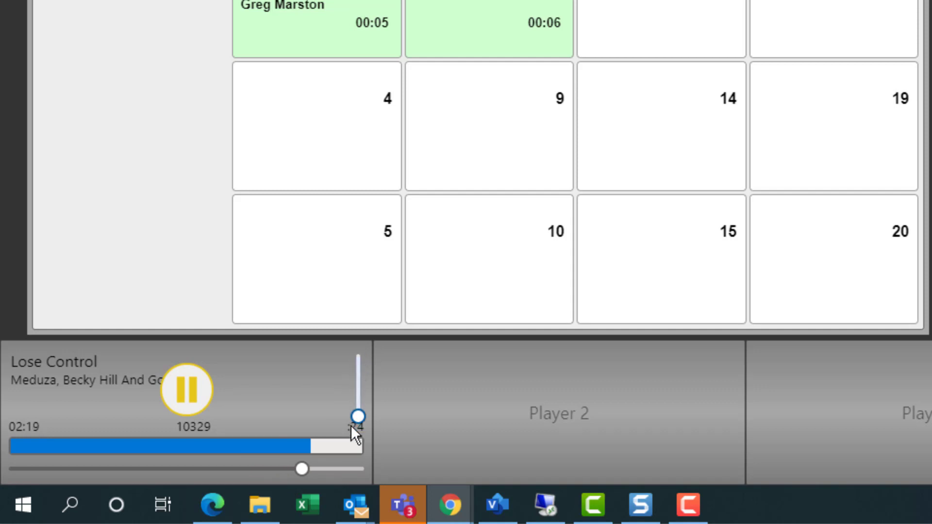